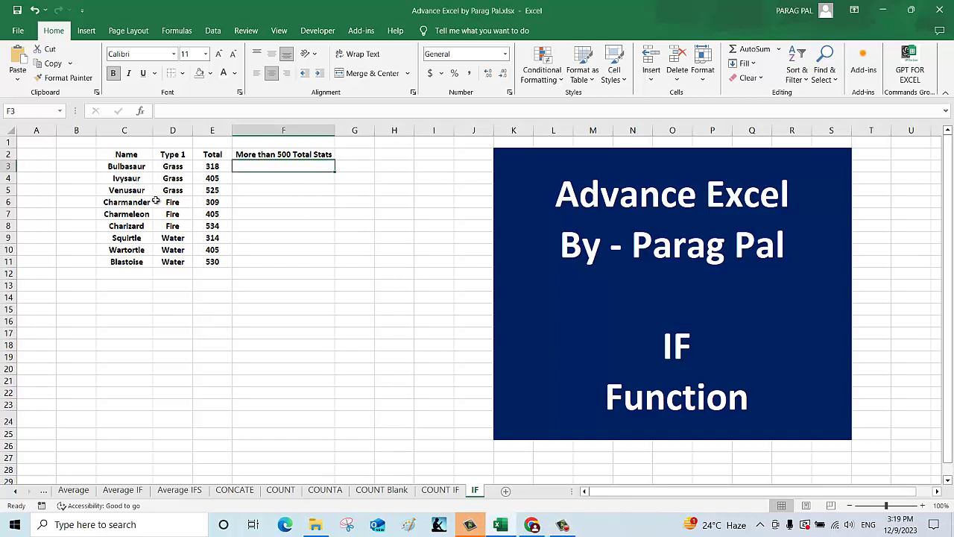
- Look over the Total values in column E and the empty result cells F3:F11
{"action": "left_click_drag", "start_coordinate": [296, 167], "coordinate": [283, 260]}
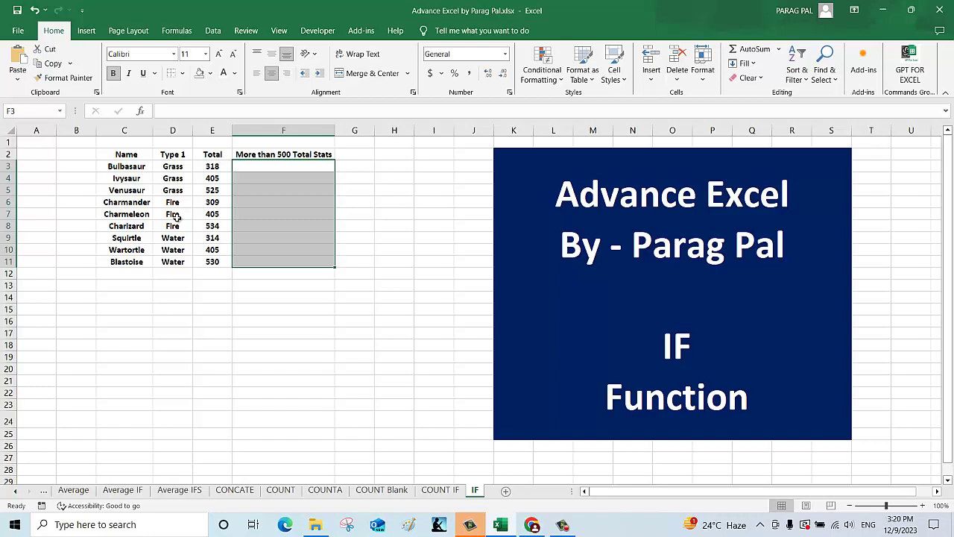
{"action": "left_click_drag", "start_coordinate": [201, 178], "coordinate": [200, 251]}
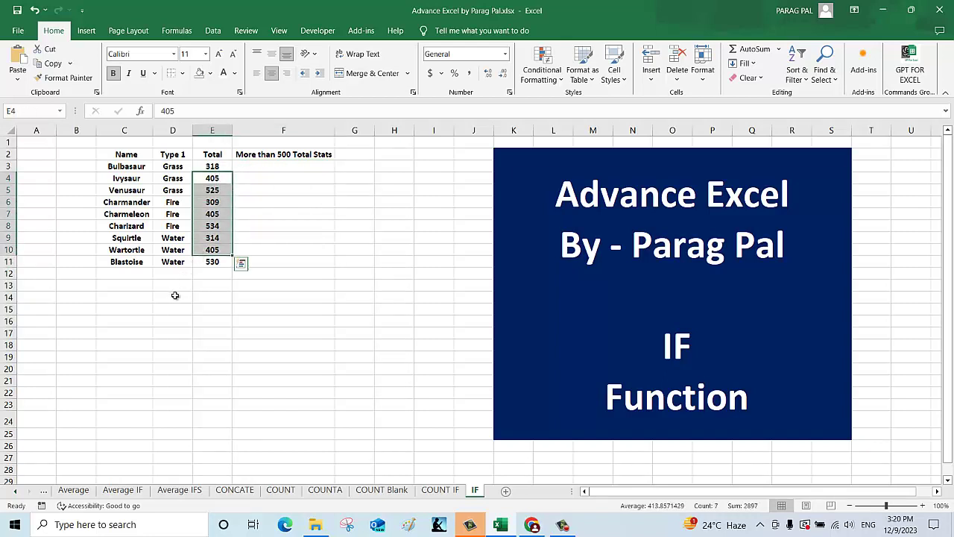
{"action": "left_click_drag", "start_coordinate": [263, 192], "coordinate": [269, 236]}
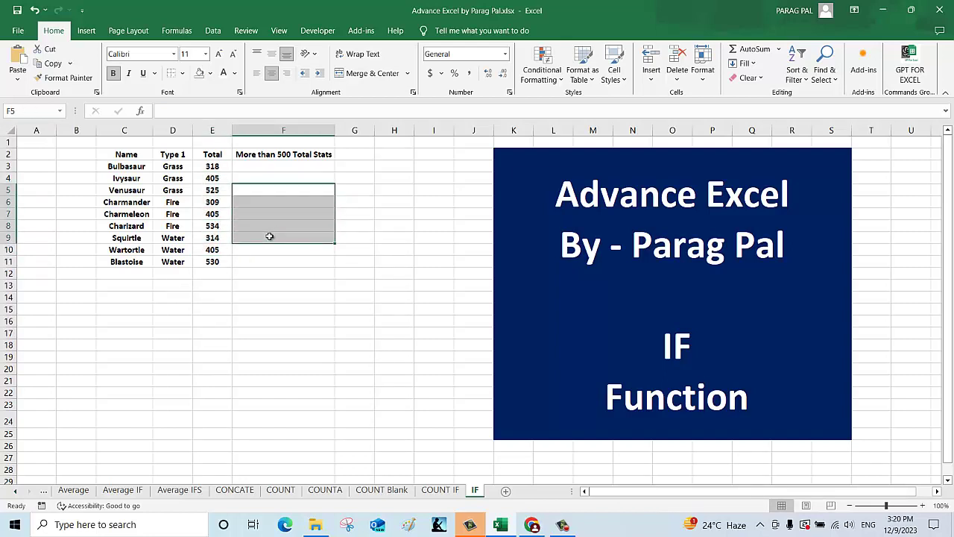
{"action": "left_click", "coordinate": [214, 167]}
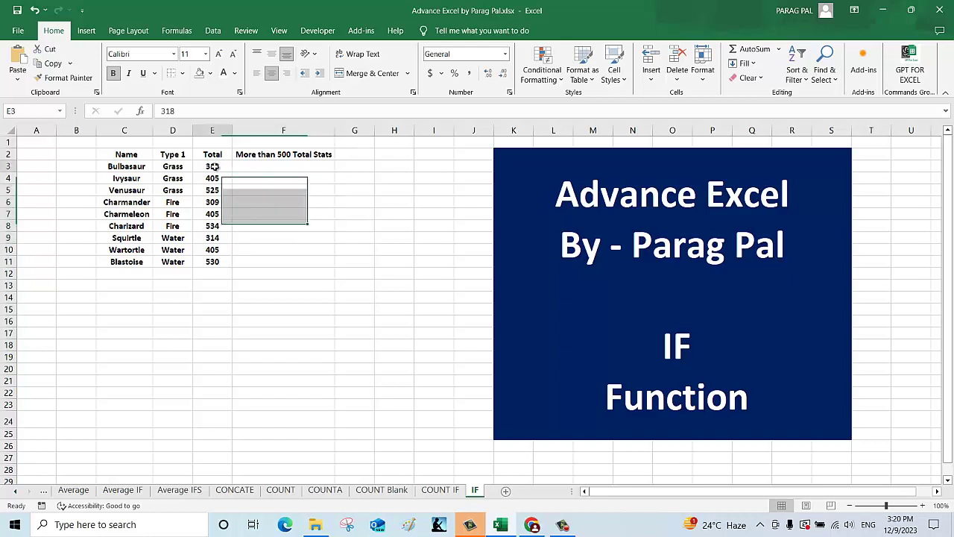
{"action": "left_click_drag", "start_coordinate": [213, 166], "coordinate": [213, 217]}
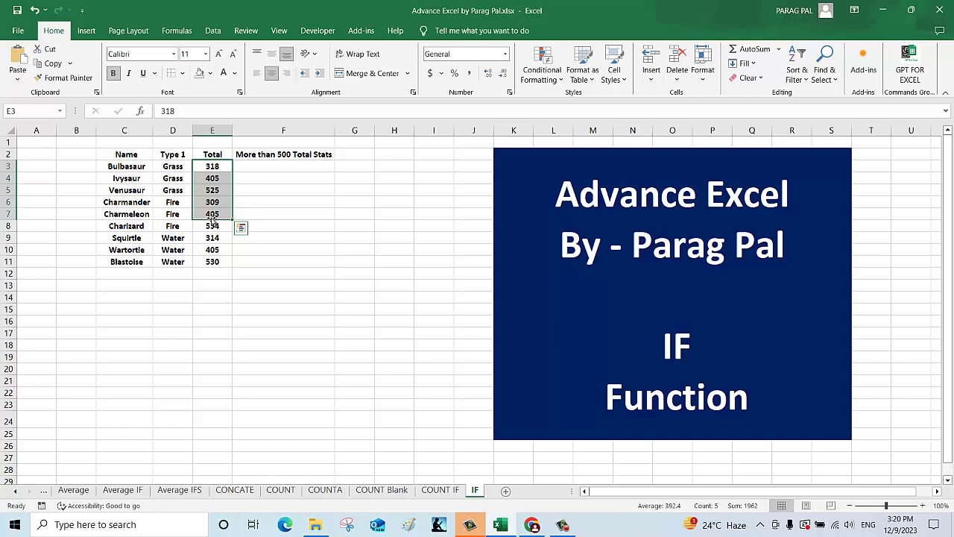
- Enter =IF(D3="Grass","Yes","No") in cell F3
{"action": "left_click", "coordinate": [269, 168]}
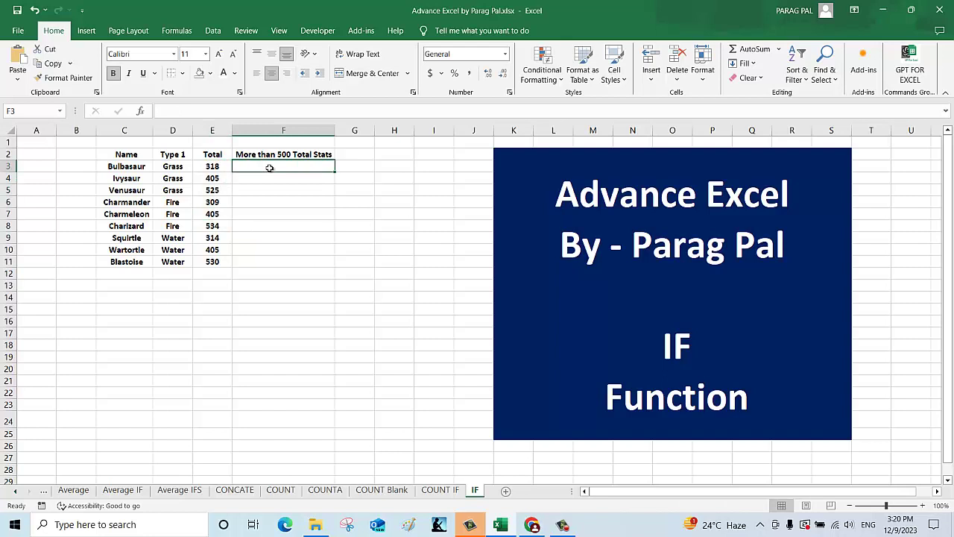
{"action": "type", "text": "=if"}
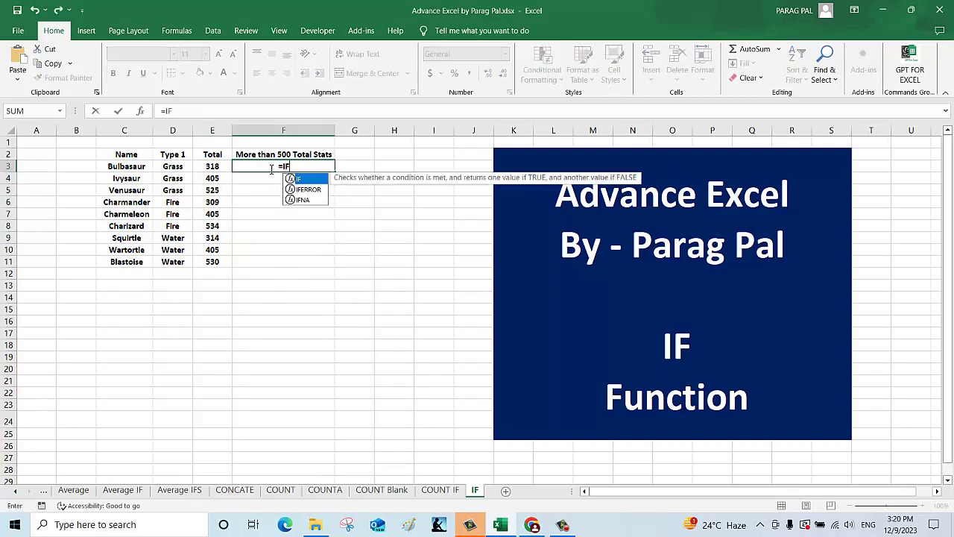
{"action": "double_click", "coordinate": [304, 181]}
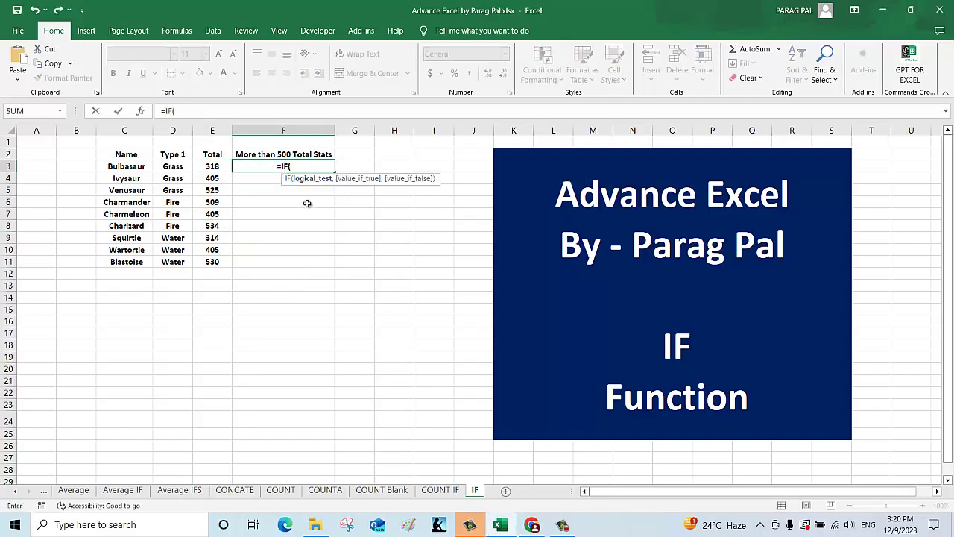
{"action": "left_click", "coordinate": [179, 166]}
{"action": "type", "text": "="}
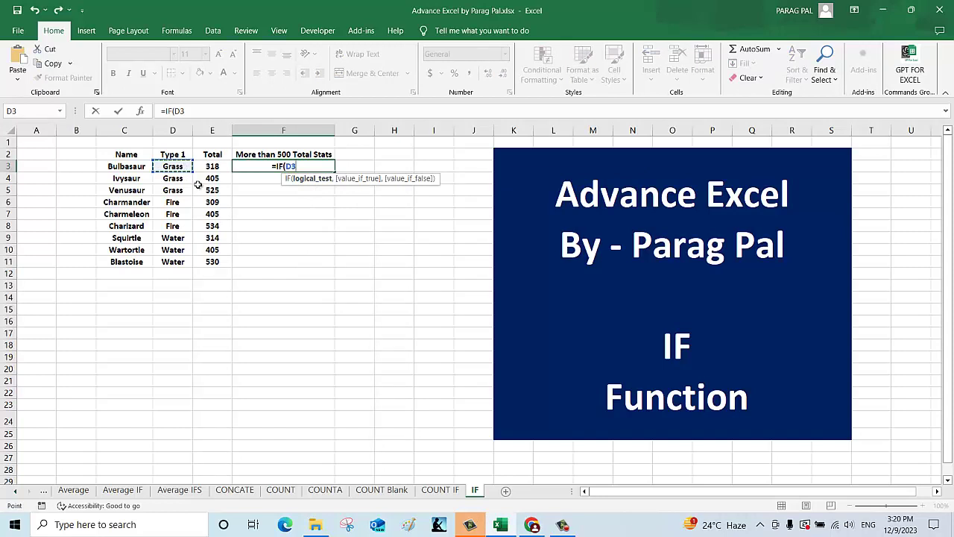
{"action": "type", "text": "\""}
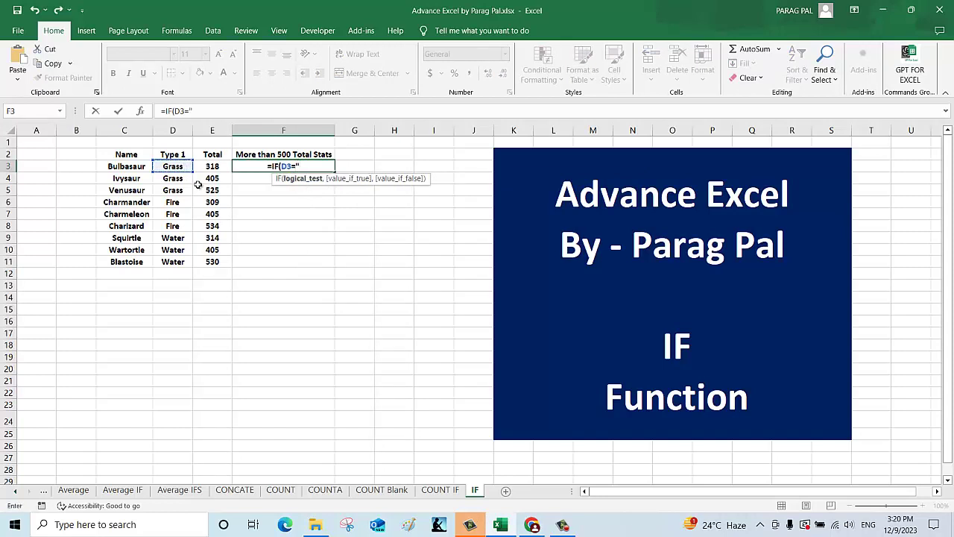
{"action": "type", "text": "Gras"}
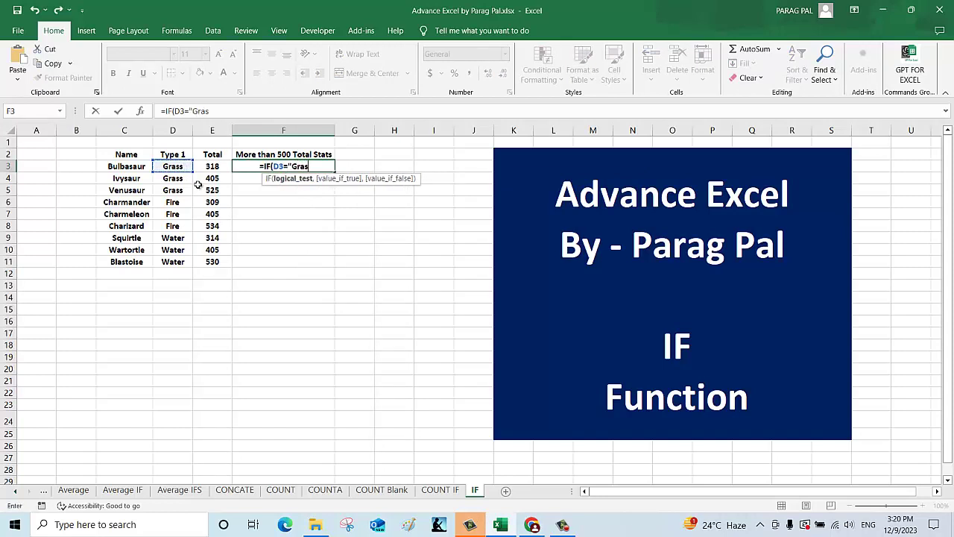
{"action": "type", "text": "s\""}
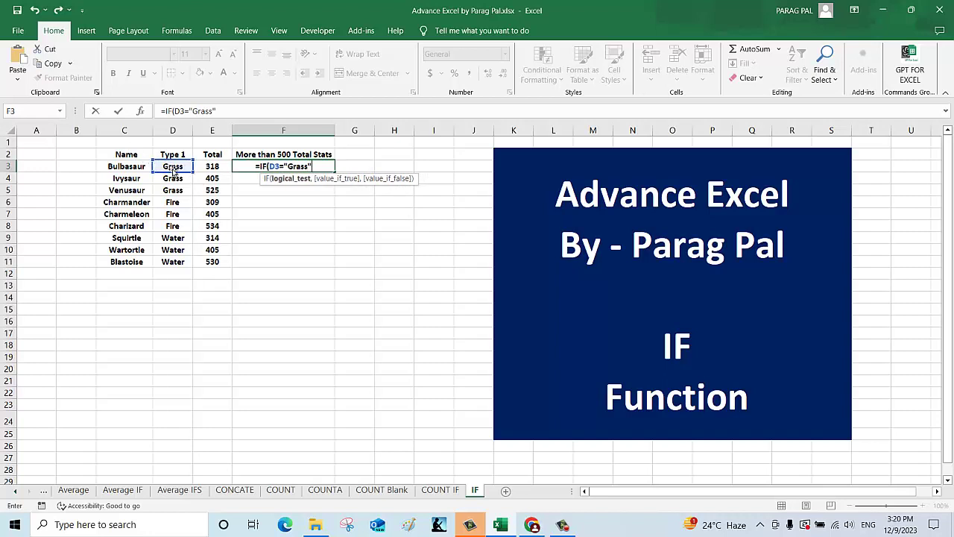
{"action": "type", "text": ",\""}
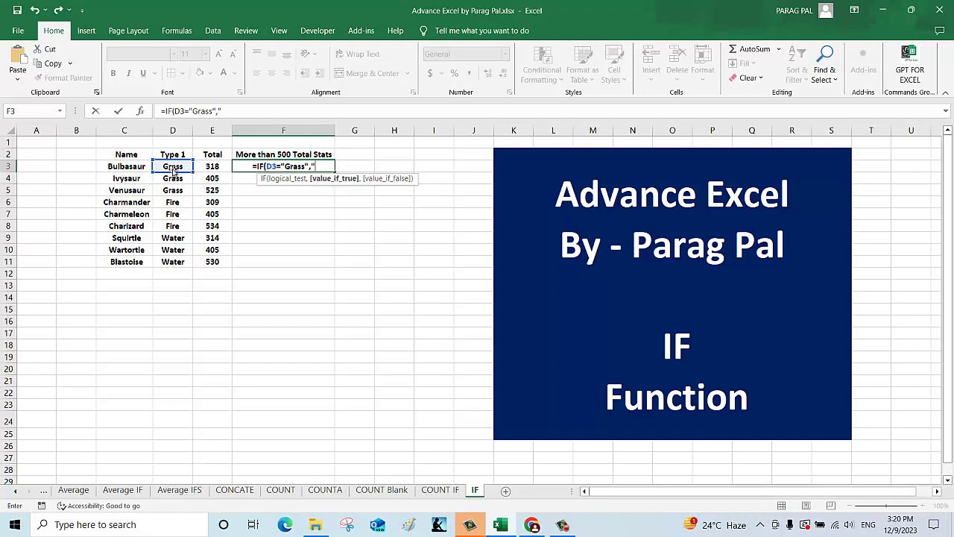
{"action": "type", "text": "Yes\","}
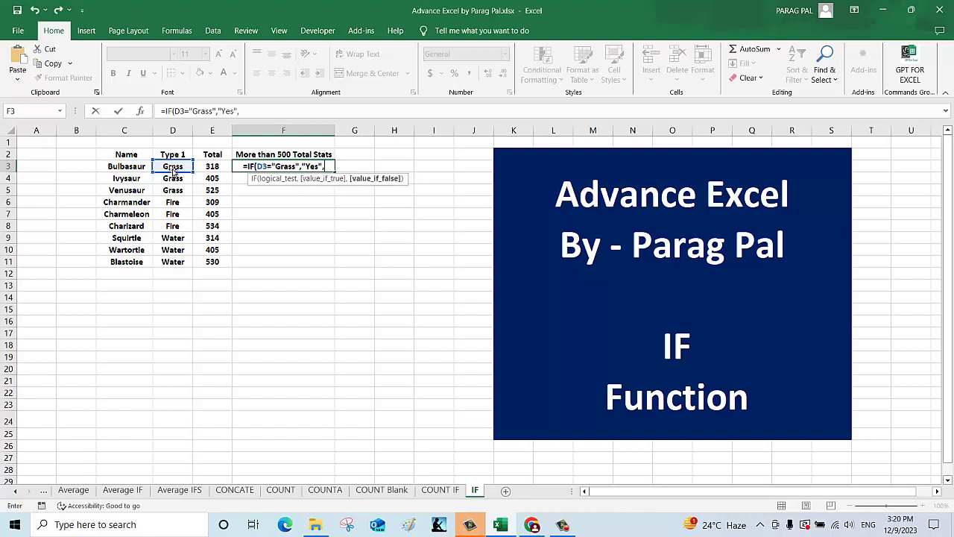
{"action": "type", "text": "\"No"}
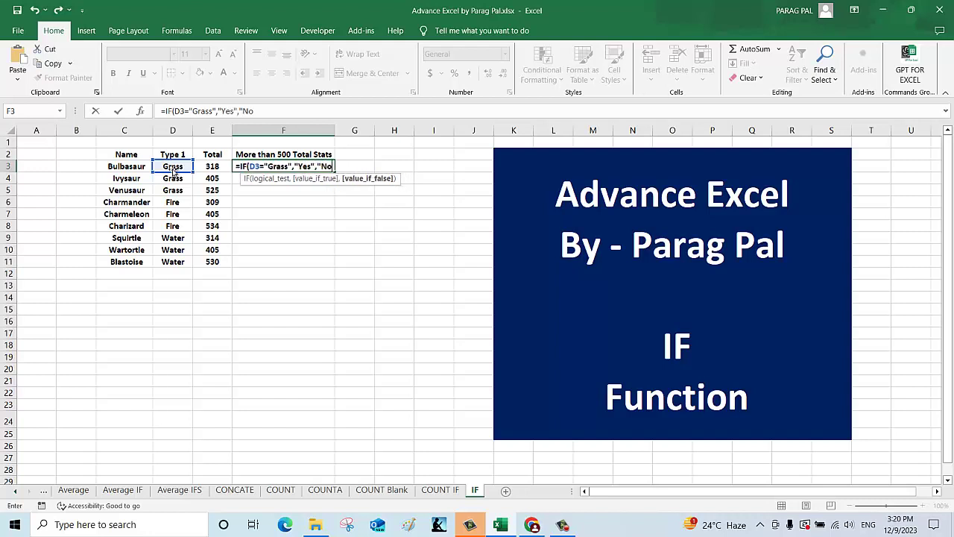
{"action": "type", "text": "\")"}
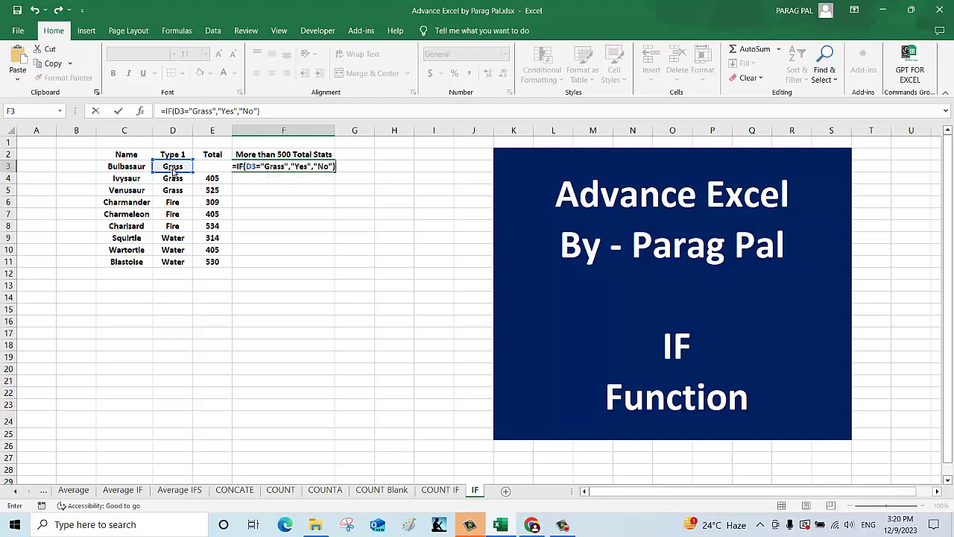
{"action": "key", "text": "Return"}
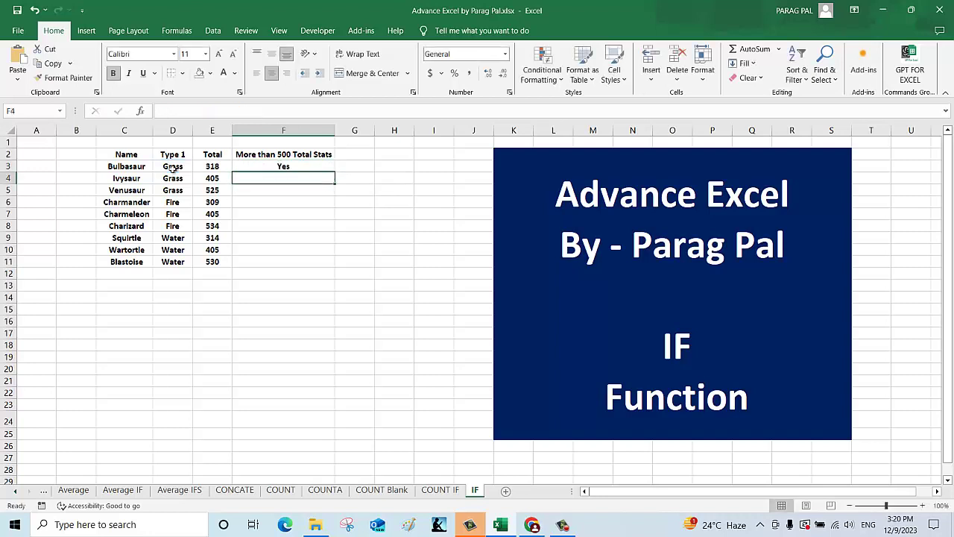
- Fill the F3 formula down to F11 and review the No results
{"action": "left_click", "coordinate": [318, 166]}
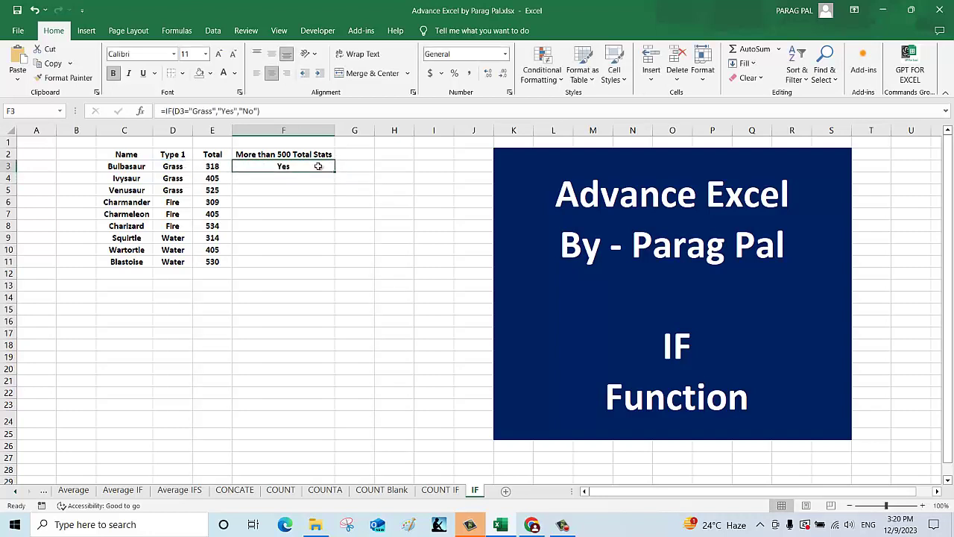
{"action": "left_click_drag", "start_coordinate": [336, 177], "coordinate": [323, 266]}
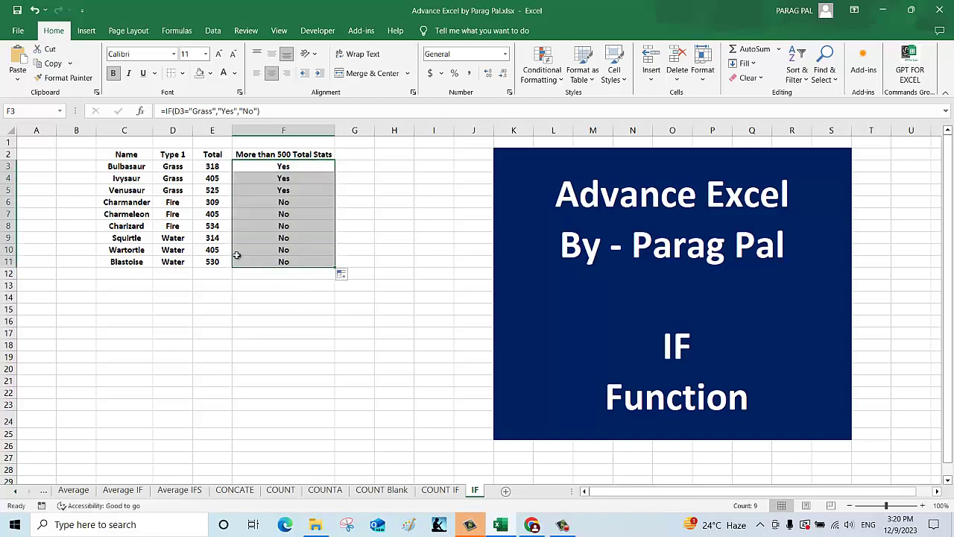
{"action": "left_click_drag", "start_coordinate": [256, 202], "coordinate": [258, 260]}
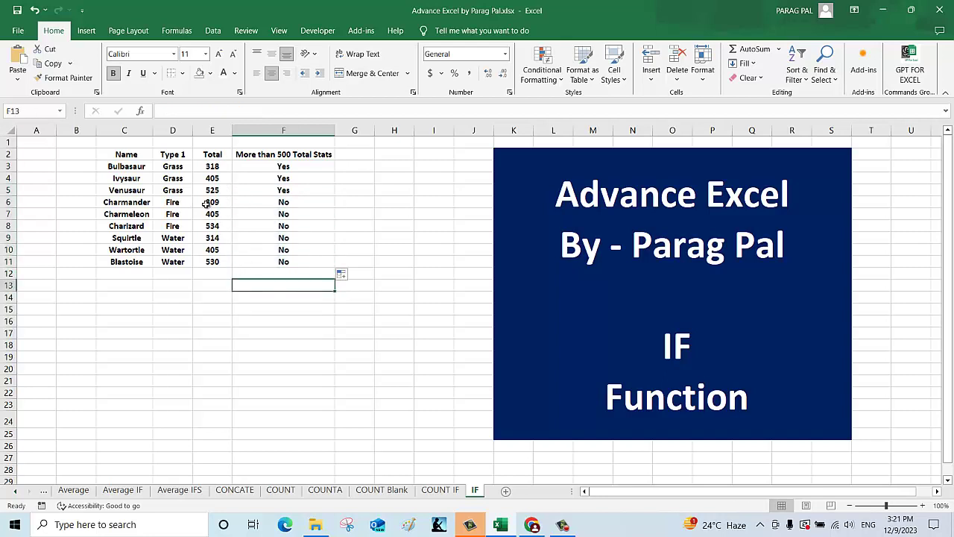
- Inspect F3's formula without changing it, then delete the Yes/No results in F3:F11
{"action": "left_click", "coordinate": [270, 165]}
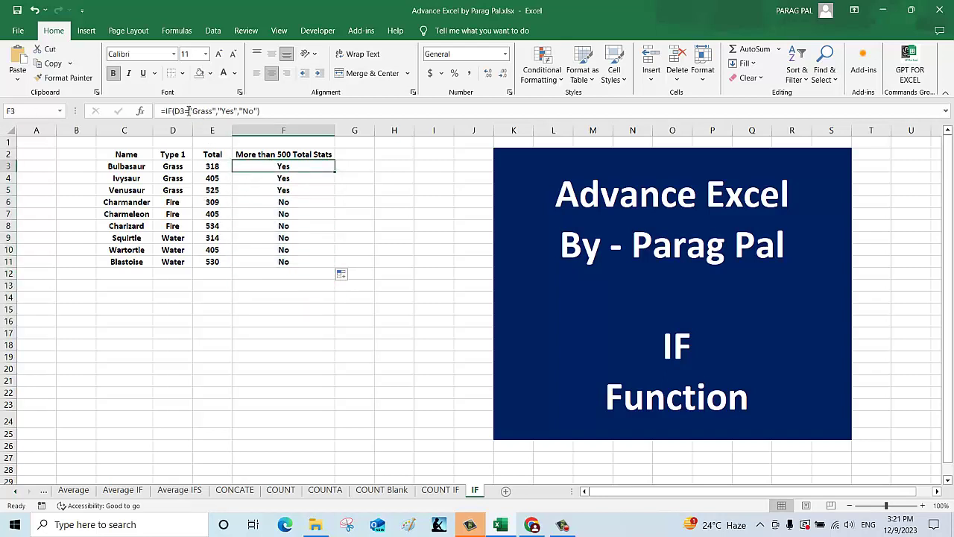
{"action": "key", "text": "F2"}
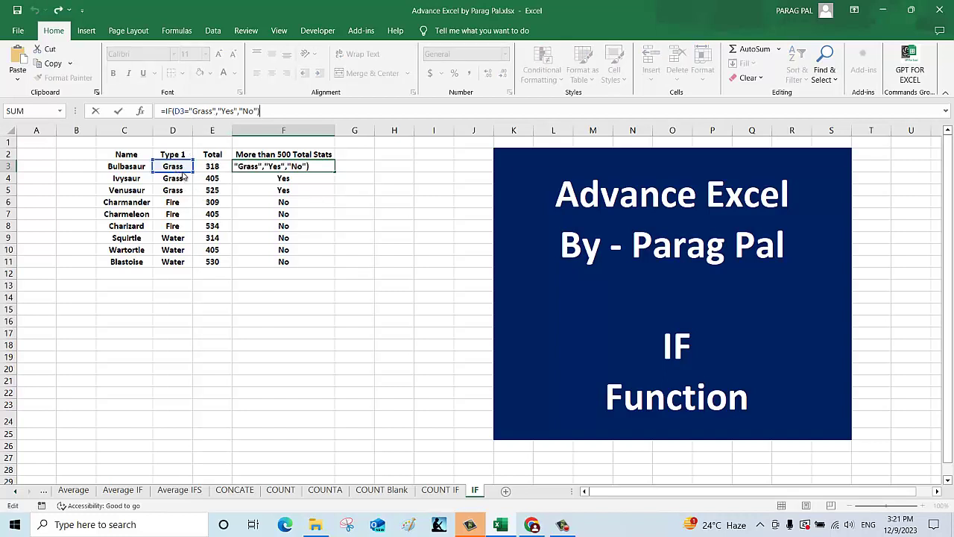
{"action": "left_click_drag", "start_coordinate": [184, 173], "coordinate": [212, 173]}
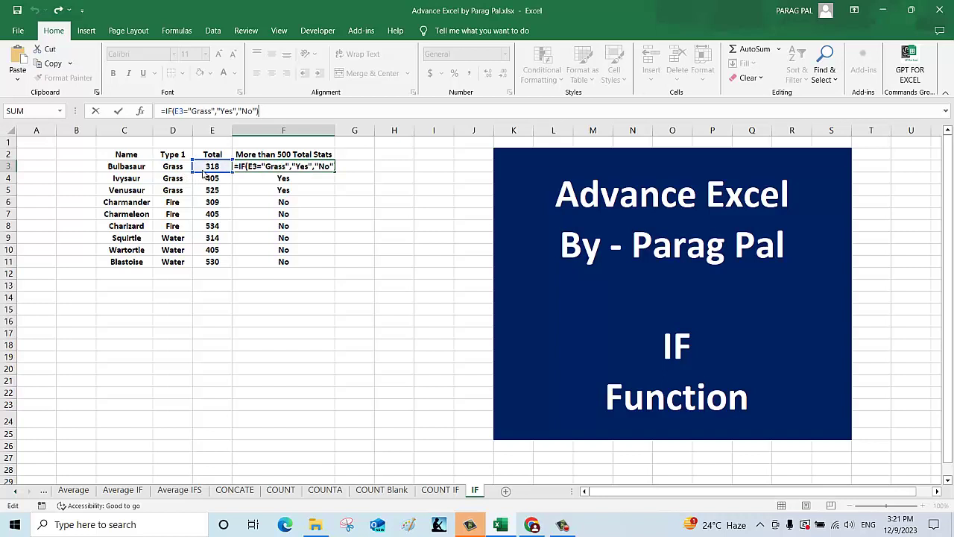
{"action": "key", "text": "Escape"}
{"action": "left_click_drag", "start_coordinate": [302, 167], "coordinate": [295, 262]}
{"action": "key", "text": "Delete"}
- Enter =IF(E3>50,"Yes","No") in cell F3
{"action": "left_click", "coordinate": [299, 164]}
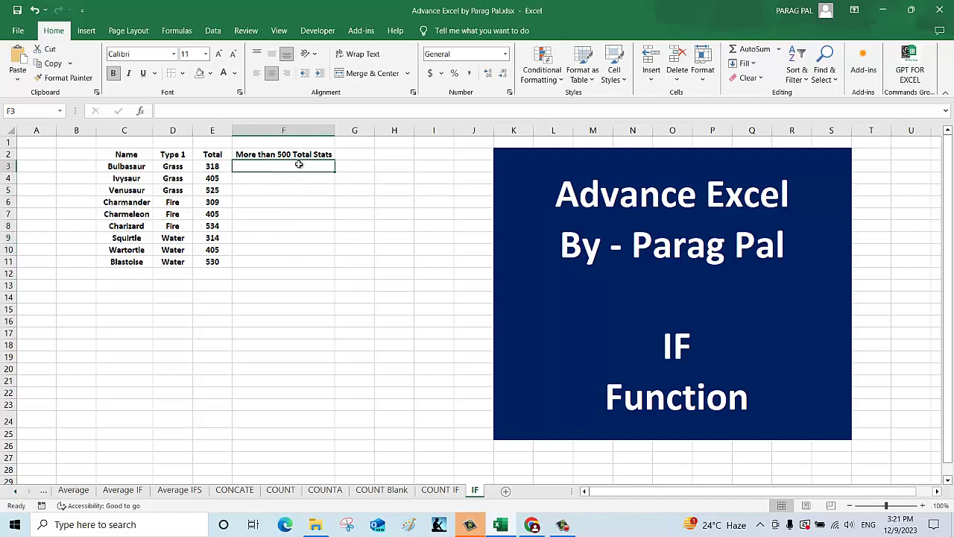
{"action": "type", "text": "=if"}
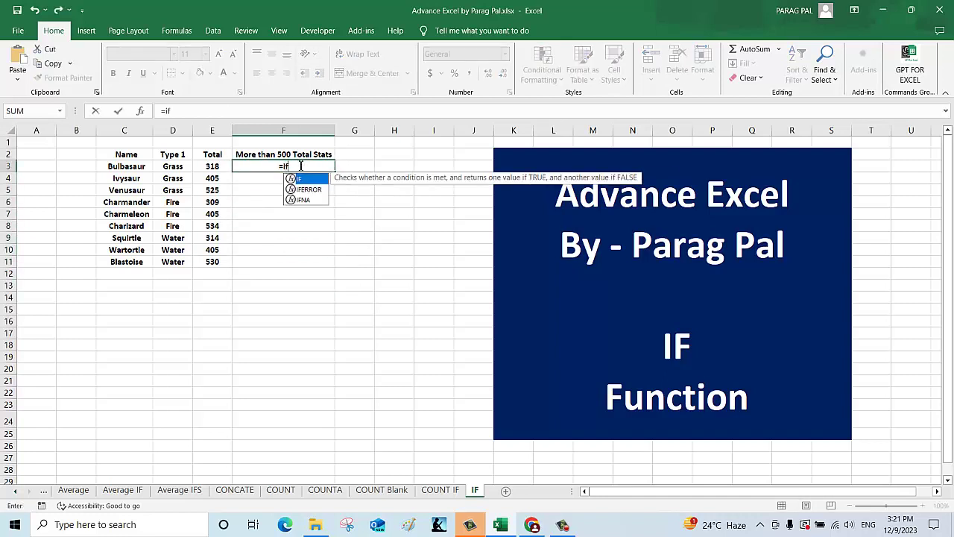
{"action": "double_click", "coordinate": [306, 180]}
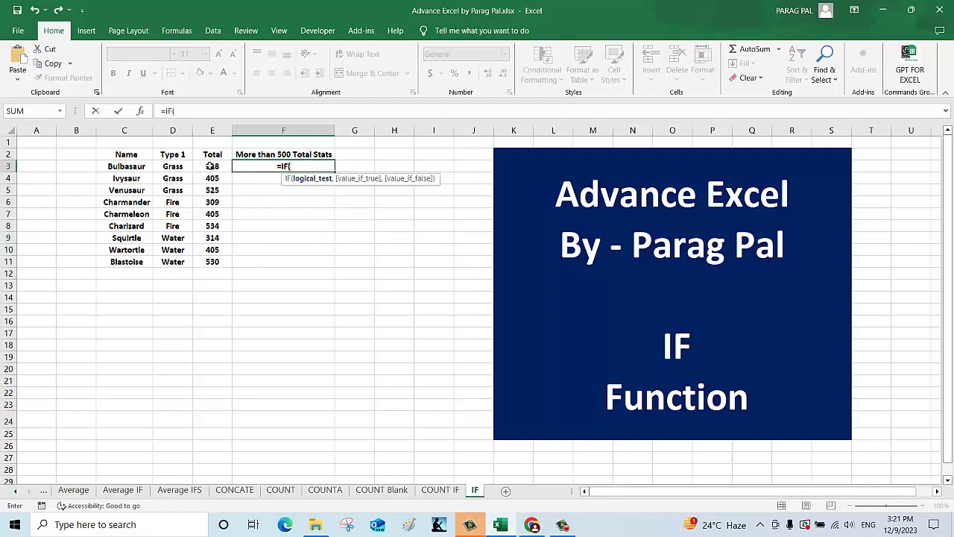
{"action": "left_click", "coordinate": [211, 167]}
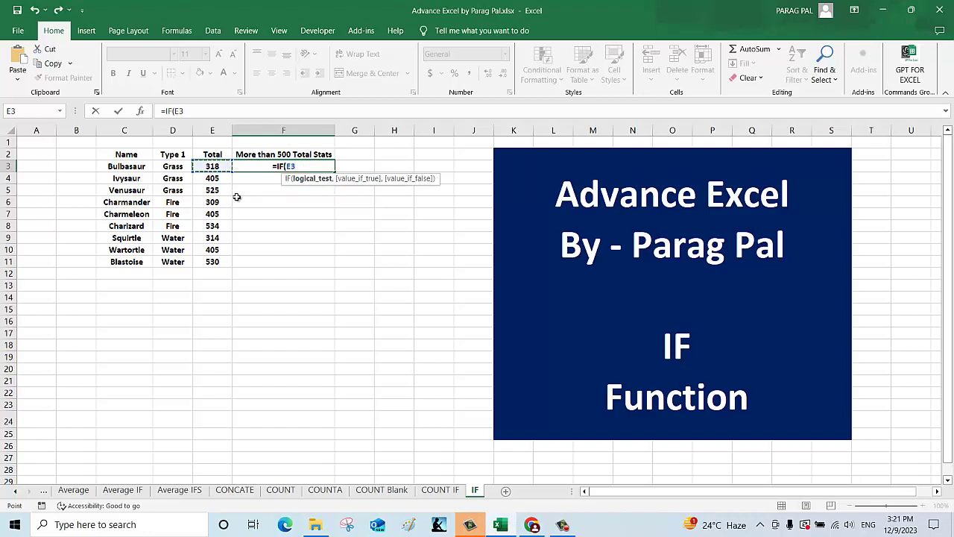
{"action": "type", "text": ">5"}
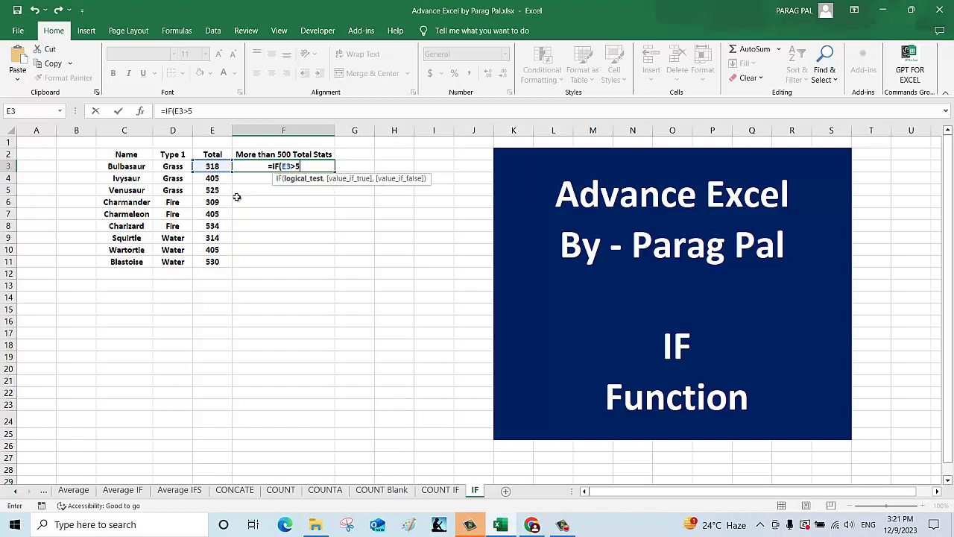
{"action": "type", "text": "0"}
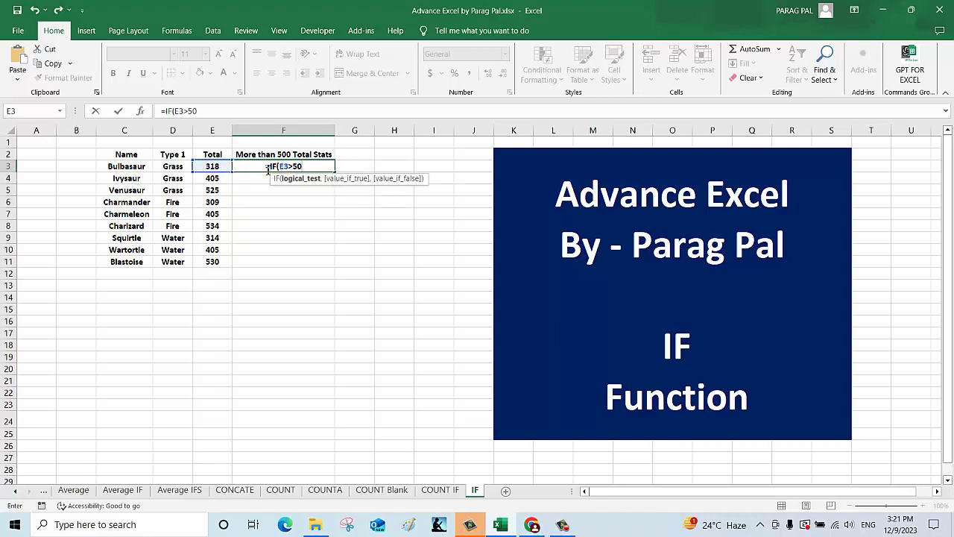
{"action": "type", "text": ",\""}
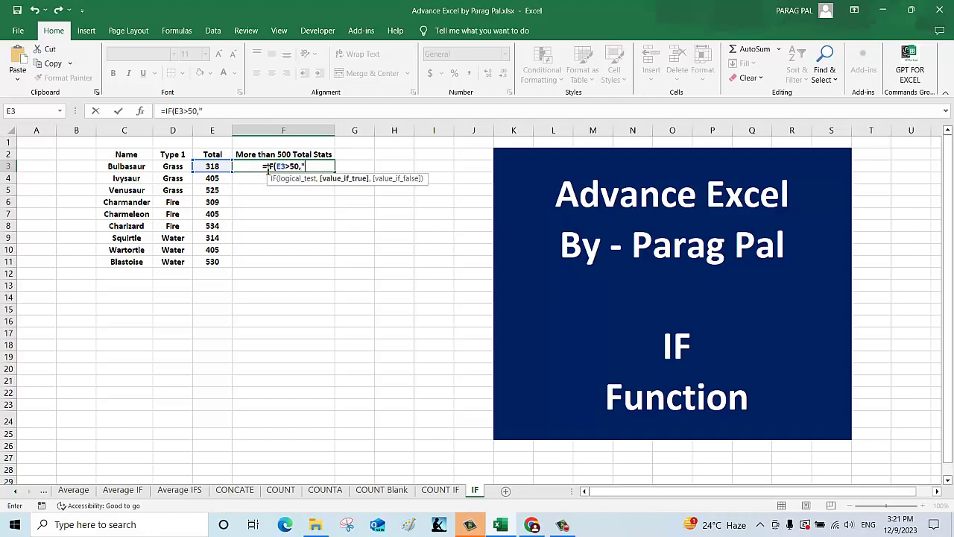
{"action": "type", "text": "Y"}
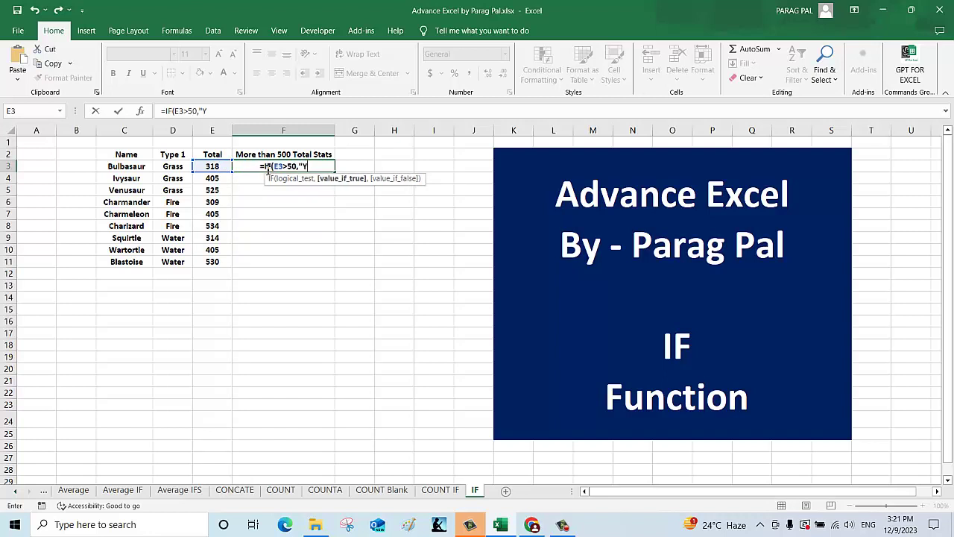
{"action": "type", "text": "es\","}
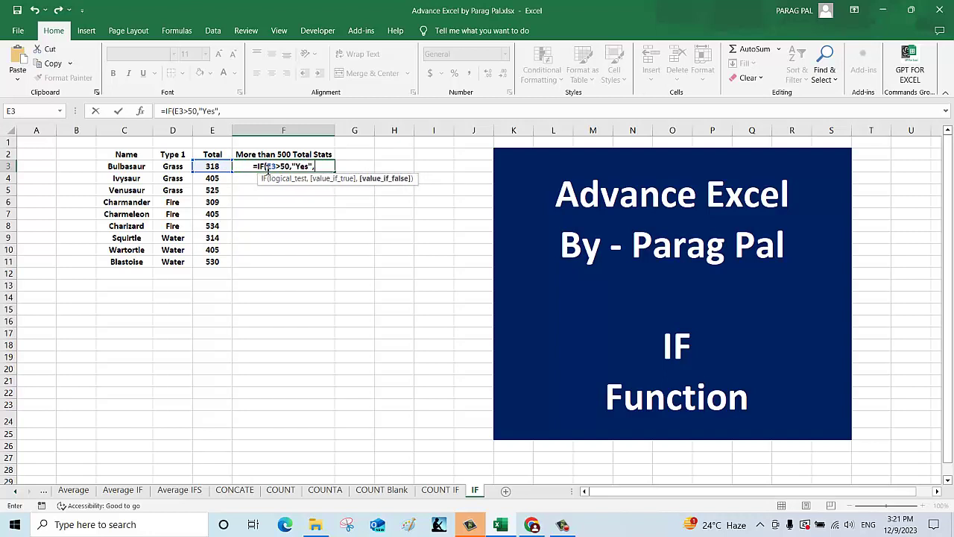
{"action": "type", "text": "\""}
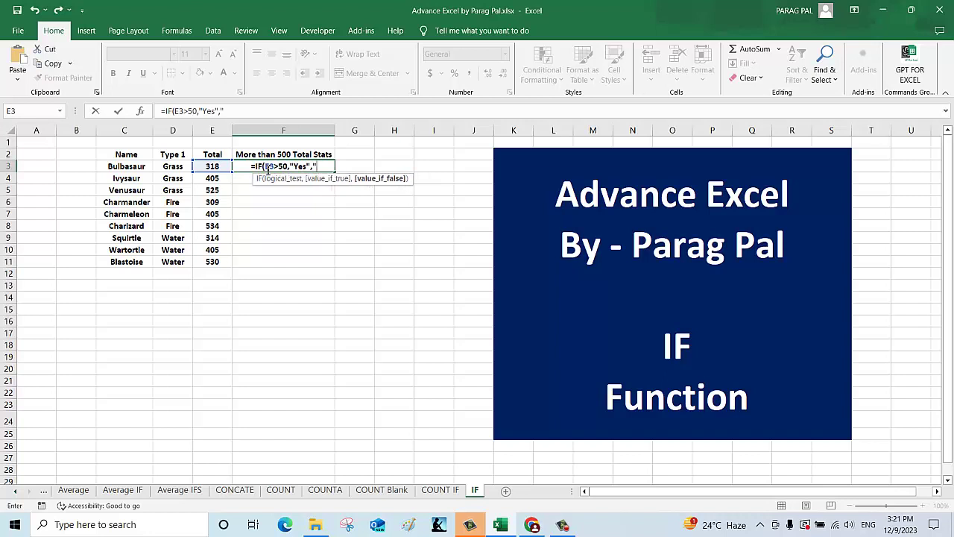
{"action": "type", "text": "No"}
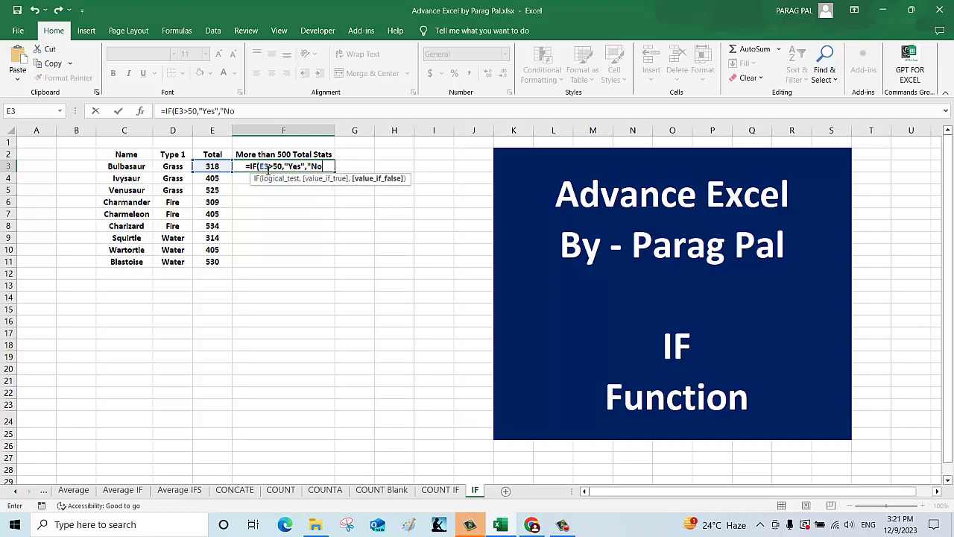
{"action": "type", "text": "\")"}
{"action": "key", "text": "ctrl+Return"}
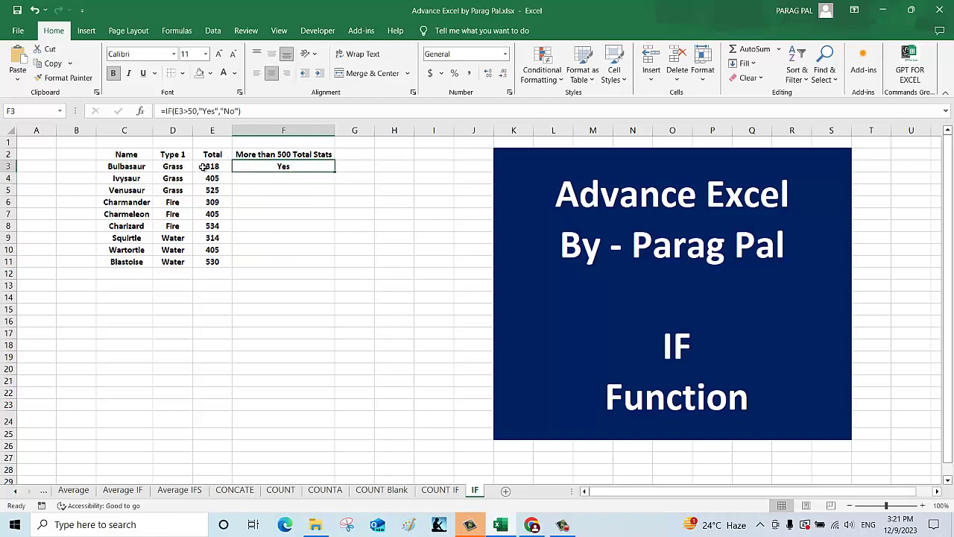
- Fill the F3 formula down to F11 and compare it with the Totals in E3:E11
{"action": "left_click", "coordinate": [337, 172]}
{"action": "left_click", "coordinate": [276, 170]}
{"action": "left_click_drag", "start_coordinate": [335, 171], "coordinate": [317, 269]}
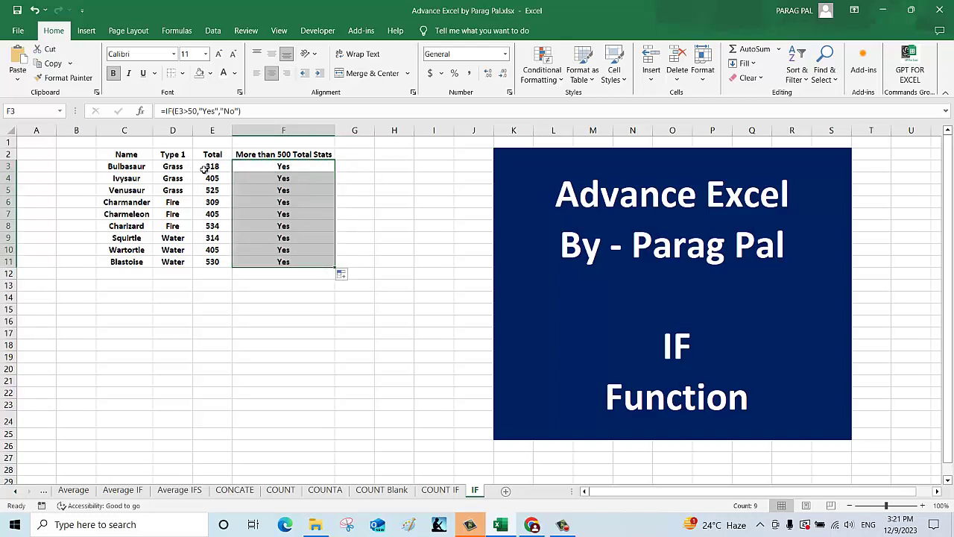
{"action": "left_click_drag", "start_coordinate": [206, 171], "coordinate": [205, 264]}
{"action": "left_click", "coordinate": [292, 170]}
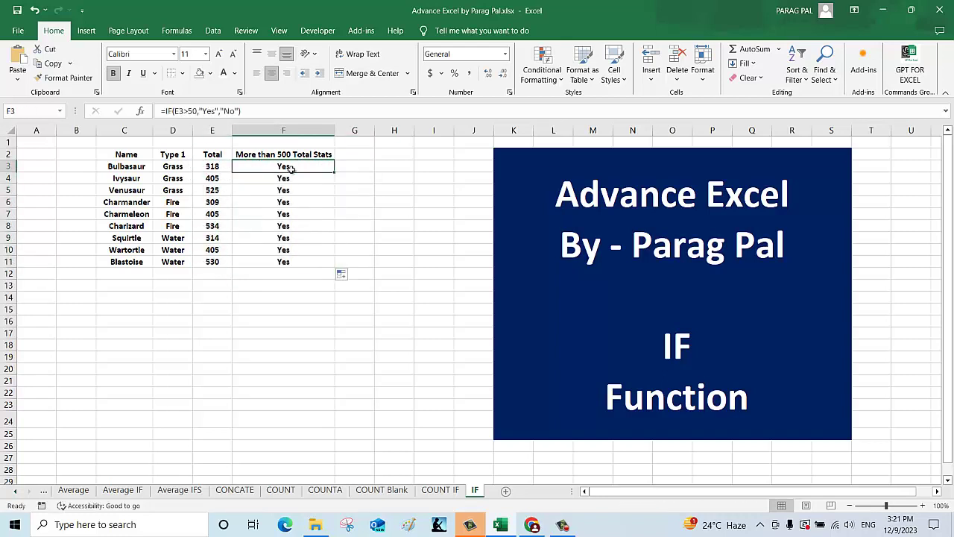
- Change F3's threshold from 50 to 318 and refill the formula down to F11
{"action": "left_click", "coordinate": [197, 110]}
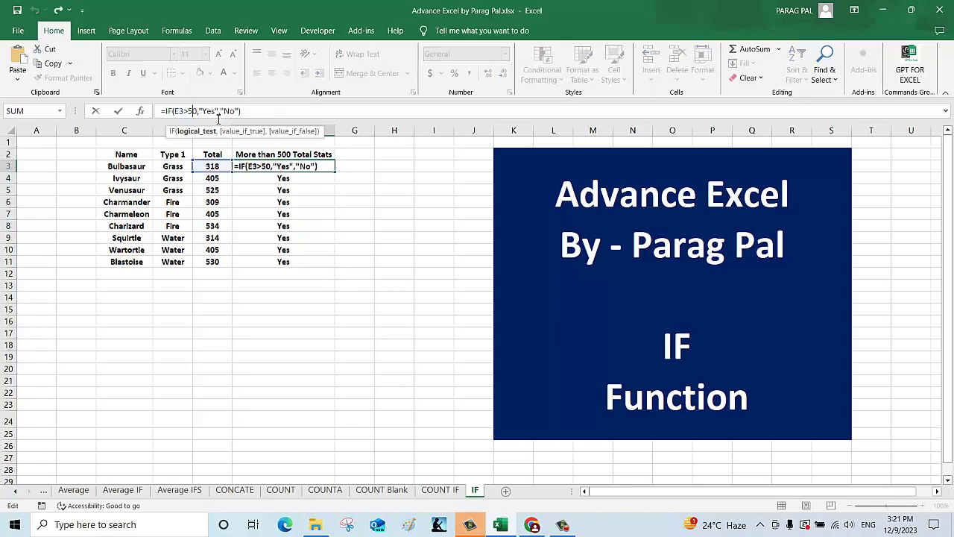
{"action": "key", "text": "BackSpace"}
{"action": "key", "text": "BackSpace"}
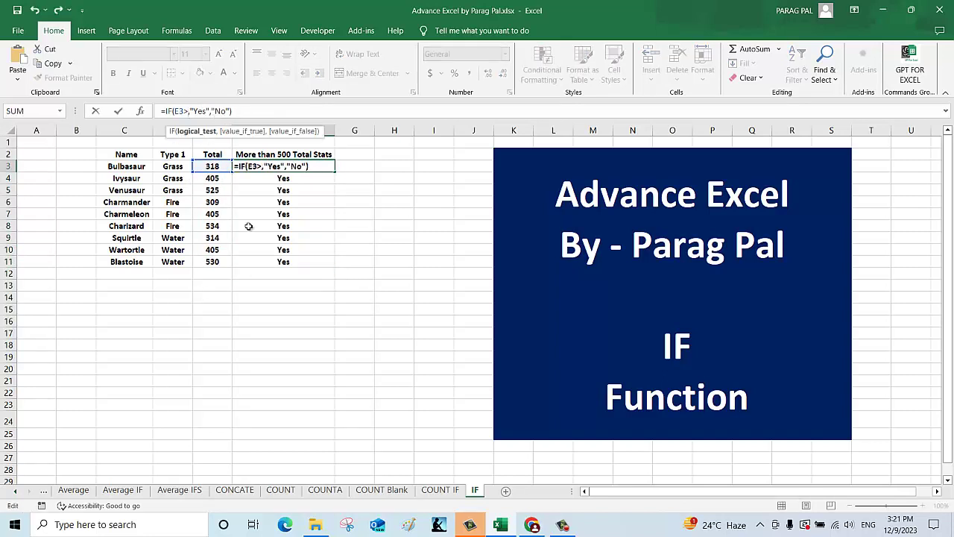
{"action": "type", "text": "318"}
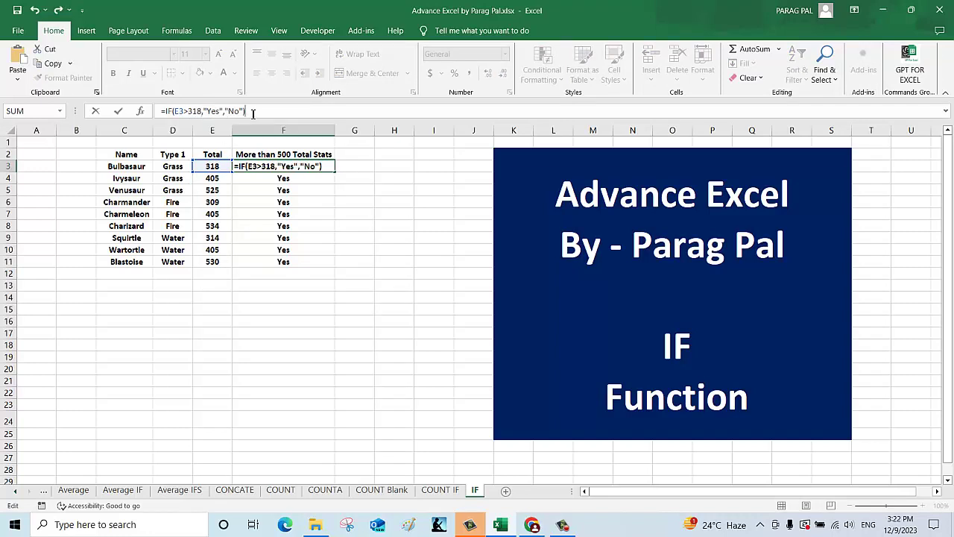
{"action": "key", "text": "Return"}
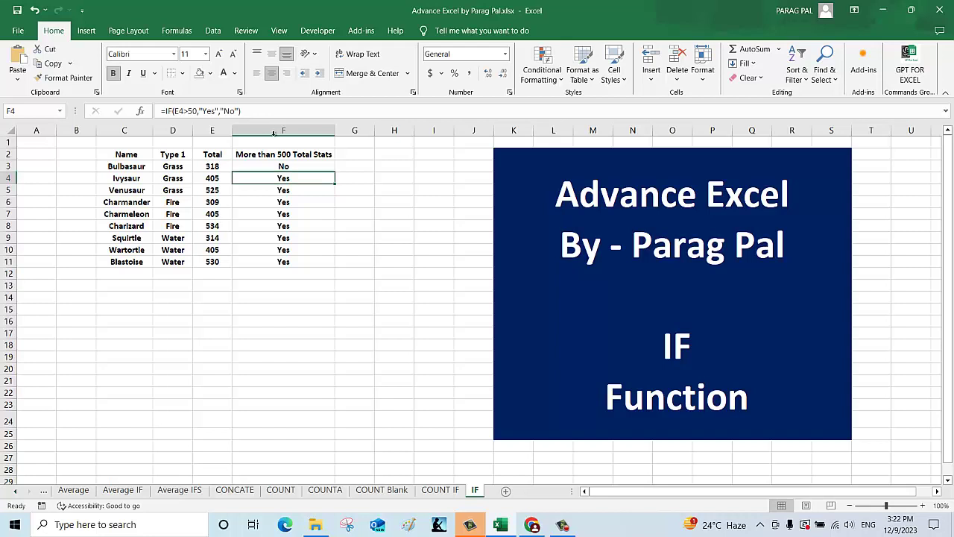
{"action": "left_click", "coordinate": [328, 168]}
{"action": "left_click_drag", "start_coordinate": [335, 173], "coordinate": [313, 264]}
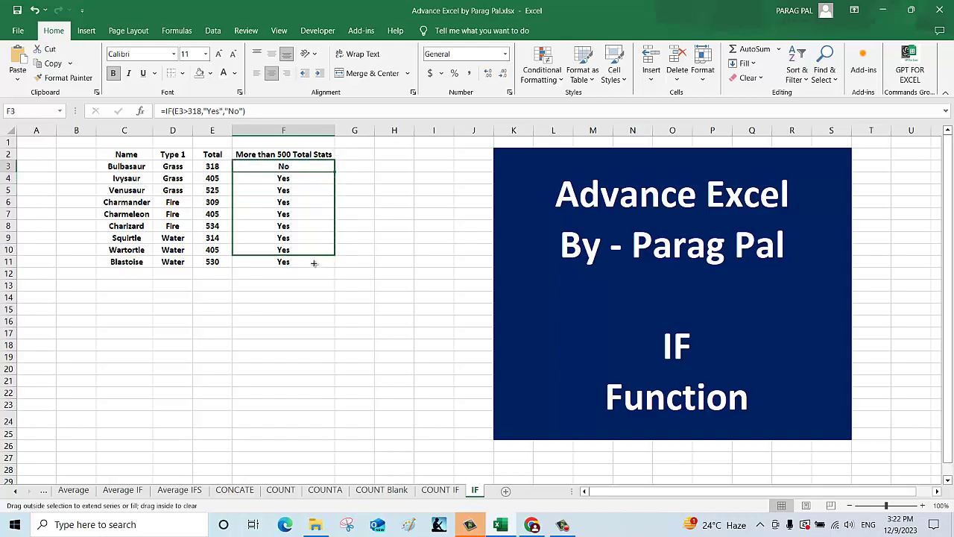
- Check the new results against the Totals for Venusaur, Charmander and row 9
{"action": "left_click", "coordinate": [266, 206]}
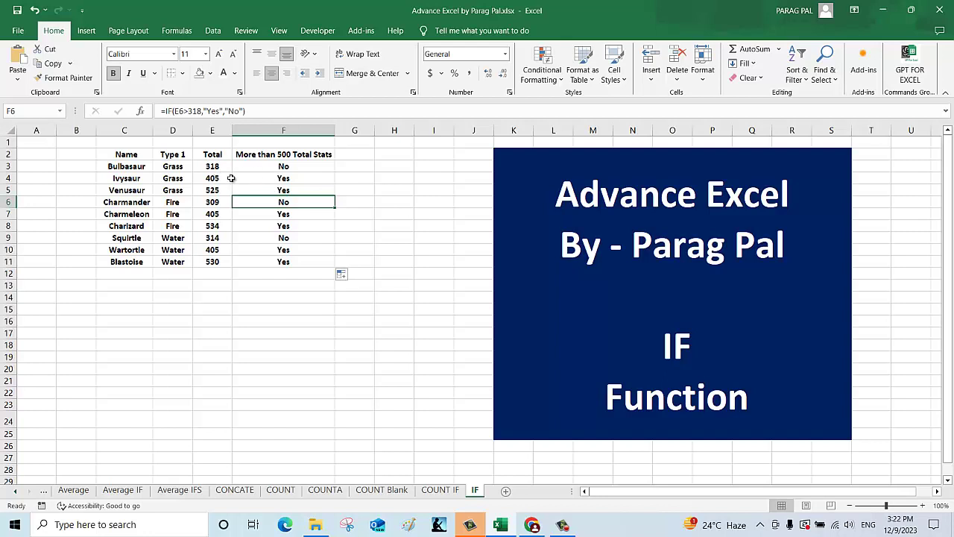
{"action": "left_click_drag", "start_coordinate": [215, 178], "coordinate": [277, 189]}
{"action": "left_click", "coordinate": [278, 190]}
{"action": "left_click", "coordinate": [283, 202]}
{"action": "left_click", "coordinate": [269, 238]}
{"action": "left_click", "coordinate": [257, 166]}
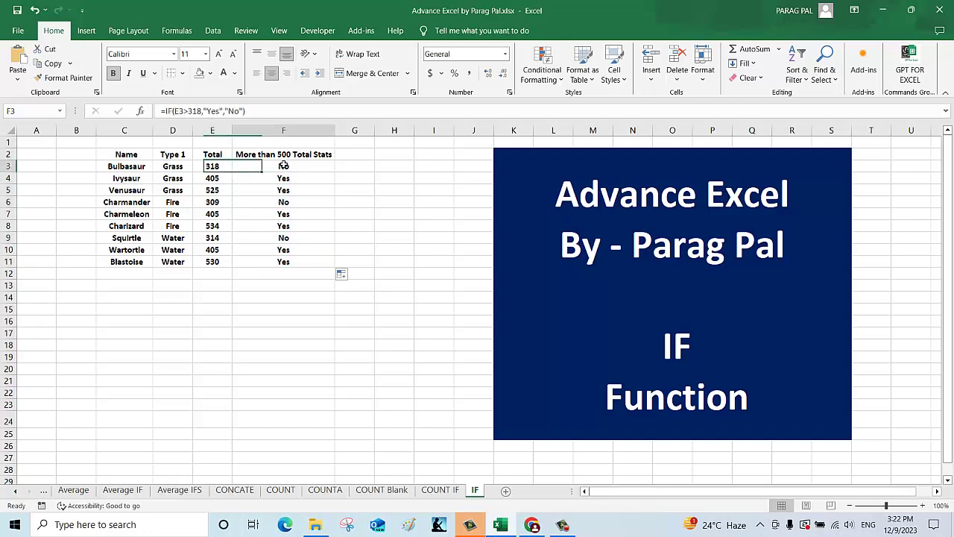
- Change F3's test to E3>=320 and fill the formula down to F11
{"action": "left_click", "coordinate": [190, 110]}
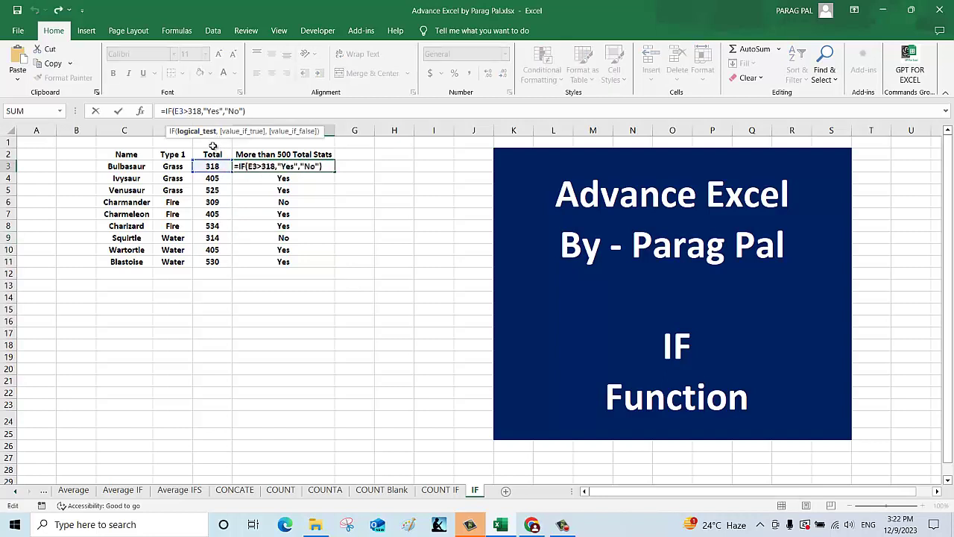
{"action": "key", "text": "BackSpace"}
{"action": "key", "text": "BackSpace"}
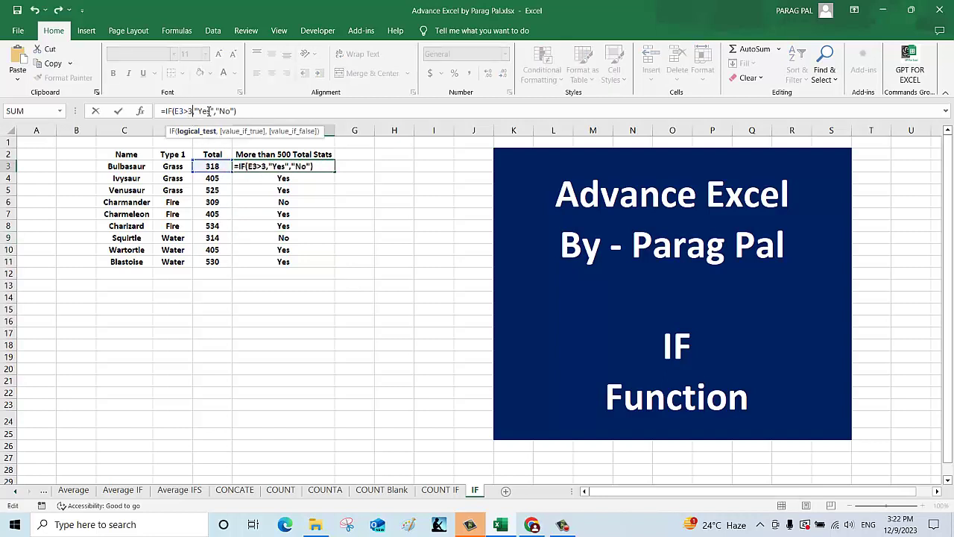
{"action": "type", "text": "20"}
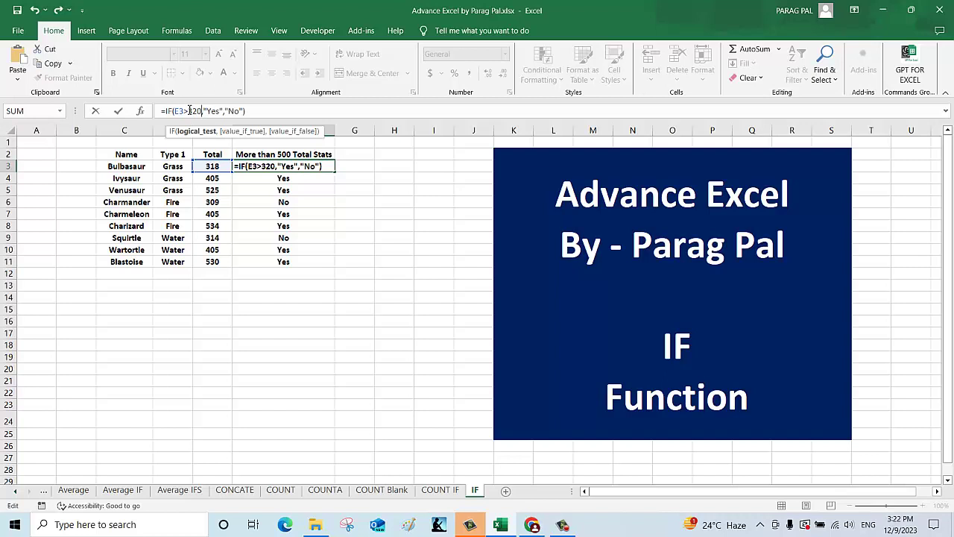
{"action": "left_click", "coordinate": [190, 111]}
{"action": "type", "text": "="}
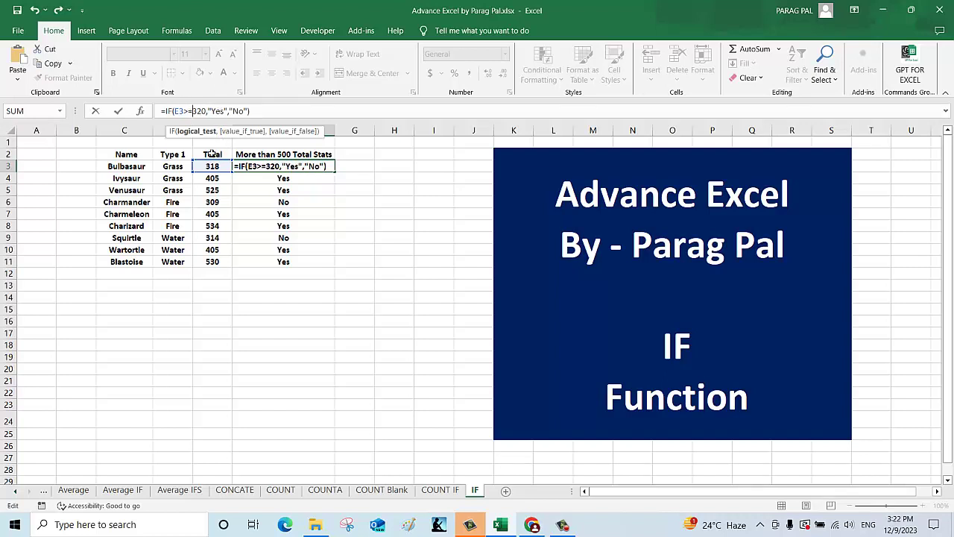
{"action": "left_click", "coordinate": [265, 111]}
{"action": "key", "text": "ctrl+Return"}
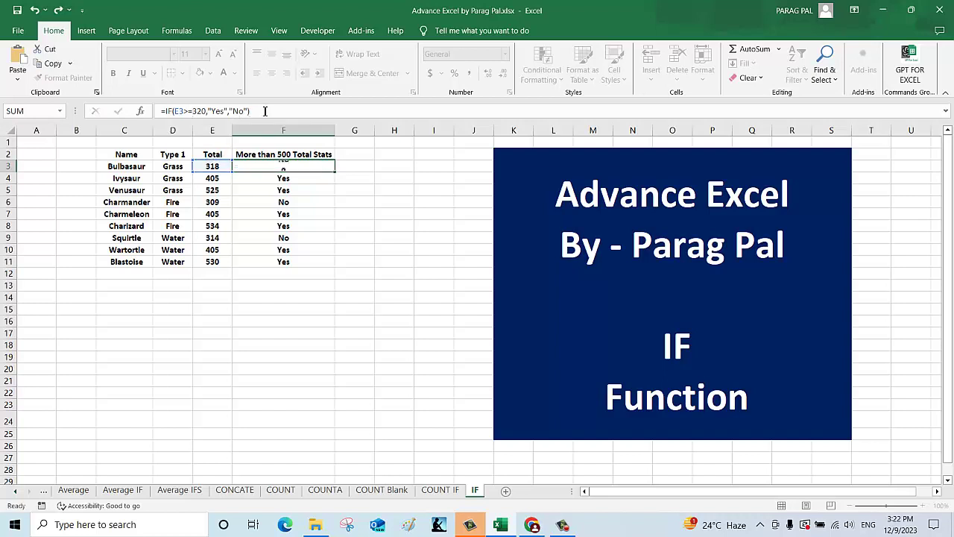
{"action": "left_click_drag", "start_coordinate": [331, 171], "coordinate": [305, 262]}
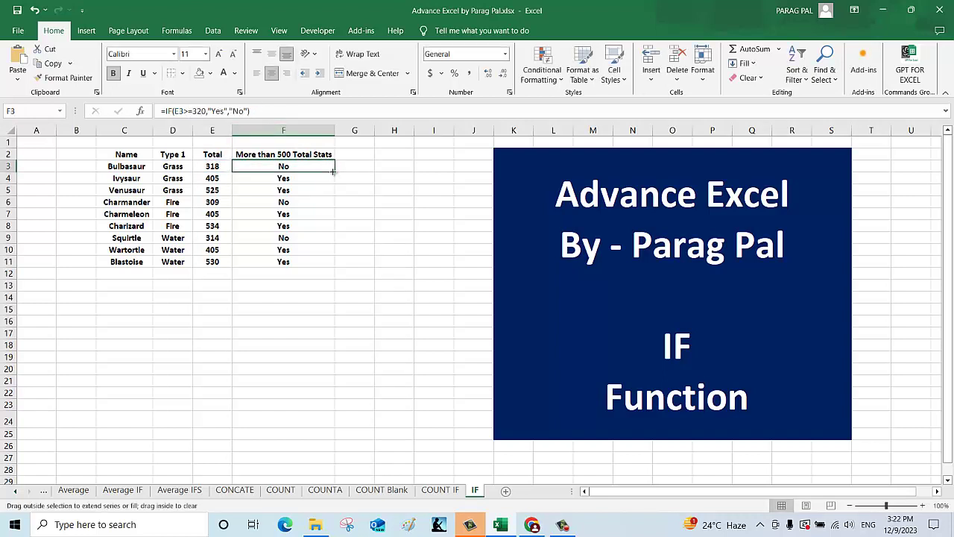
- Compare the Totals for Ivysaur, Venusaur, Charmander and Wartortle with their results
{"action": "left_click", "coordinate": [222, 179]}
{"action": "left_click", "coordinate": [223, 191]}
{"action": "left_click", "coordinate": [256, 186]}
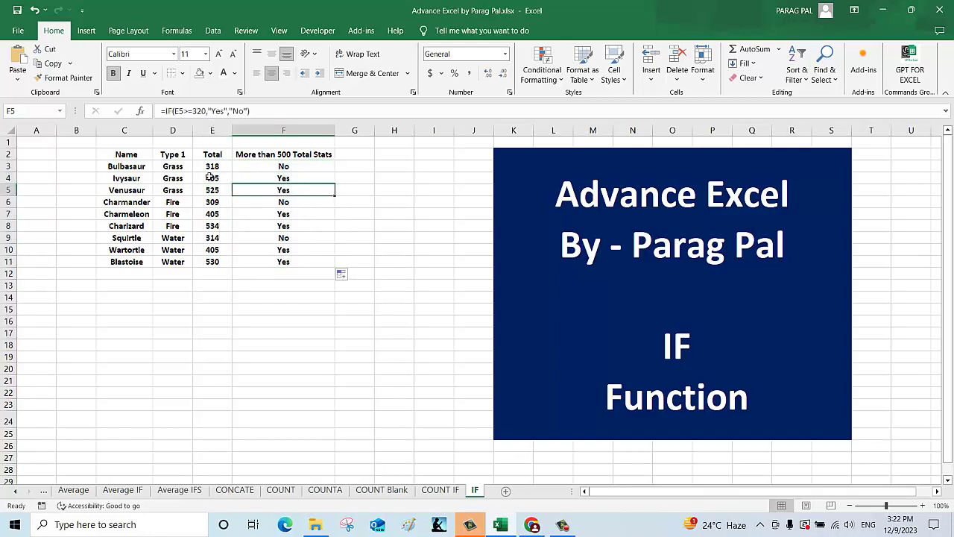
{"action": "mouse_move", "coordinate": [223, 179]}
{"action": "left_mouse_down"}
{"action": "mouse_move", "coordinate": [256, 189]}
{"action": "mouse_move", "coordinate": [259, 225]}
{"action": "left_mouse_up"}
{"action": "left_click", "coordinate": [223, 202]}
{"action": "left_click_drag", "start_coordinate": [229, 252], "coordinate": [255, 263]}
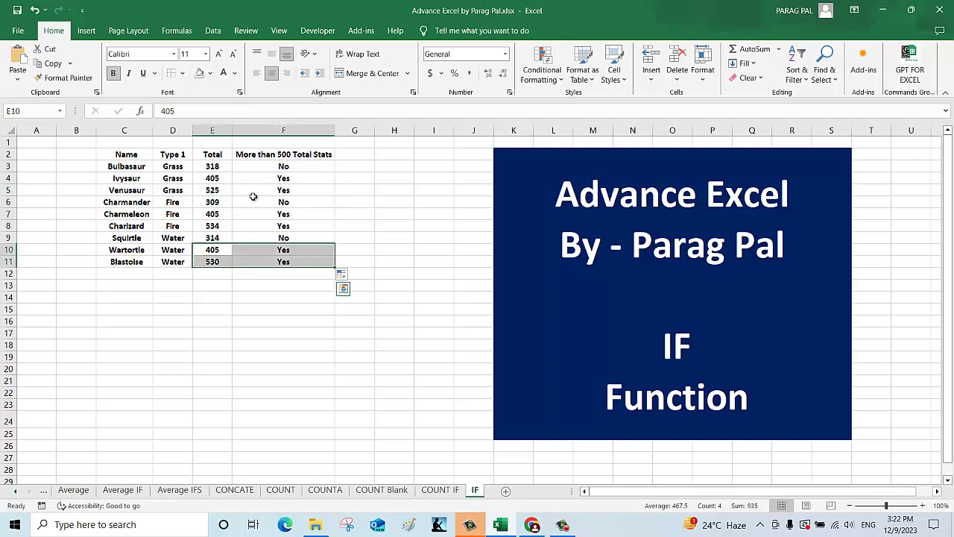
{"action": "left_click", "coordinate": [263, 169]}
- Change F3's test to E3<=320 and fill the formula down to F11
{"action": "left_click", "coordinate": [186, 110]}
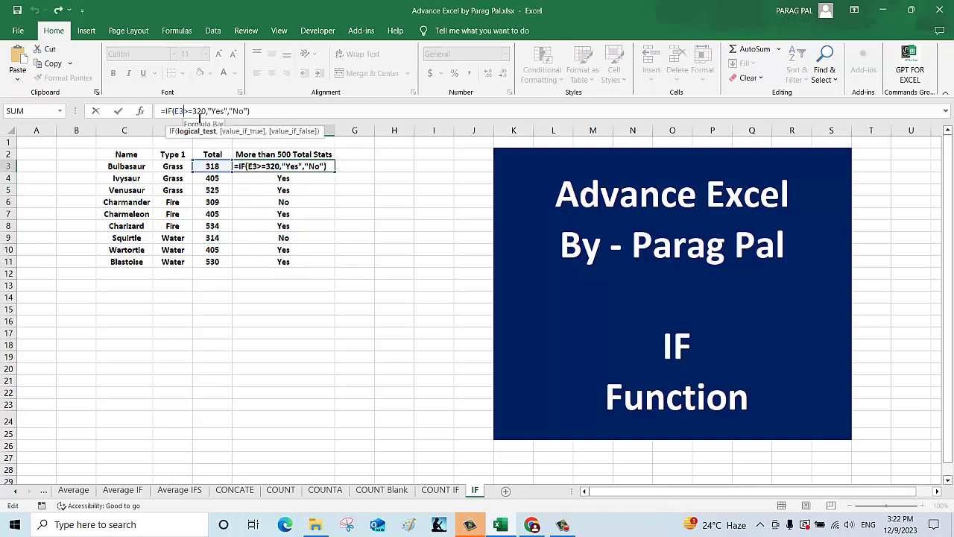
{"action": "key", "text": "Delete"}
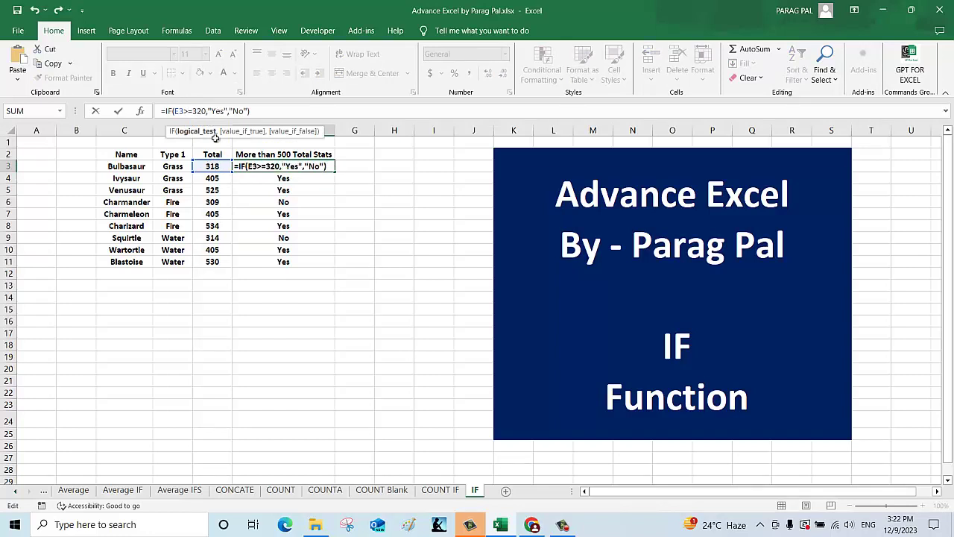
{"action": "key", "text": "BackSpace"}
{"action": "type", "text": "<"}
{"action": "key", "text": "Return"}
{"action": "key", "text": "Up"}
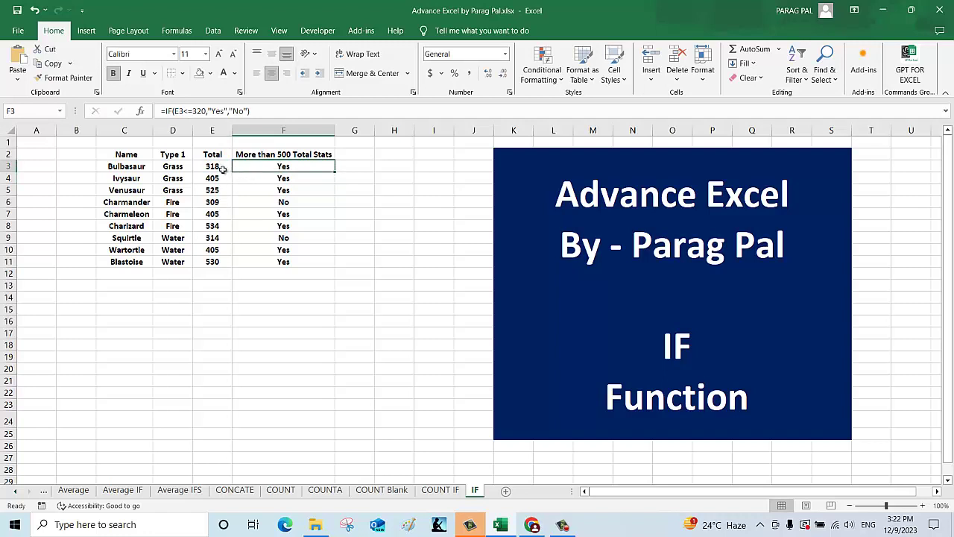
{"action": "mouse_move", "coordinate": [335, 172]}
{"action": "left_mouse_down"}
{"action": "mouse_move", "coordinate": [308, 266]}
{"action": "mouse_move", "coordinate": [303, 253]}
{"action": "left_mouse_up"}
- Check the Totals and results for Ivysaur, Venusaur, Charmander and Squirtle
{"action": "left_click", "coordinate": [213, 180]}
{"action": "left_click", "coordinate": [217, 188]}
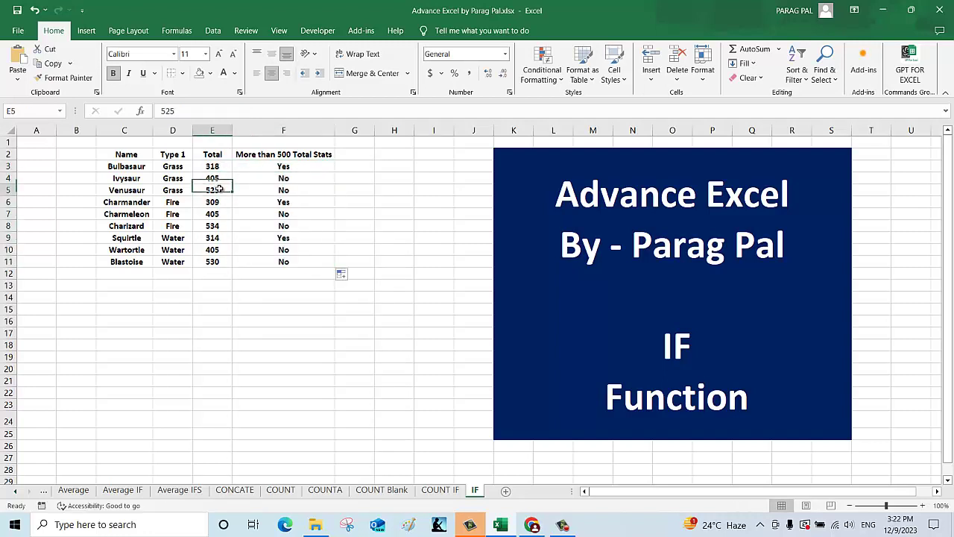
{"action": "left_click", "coordinate": [219, 202]}
{"action": "left_click", "coordinate": [279, 205]}
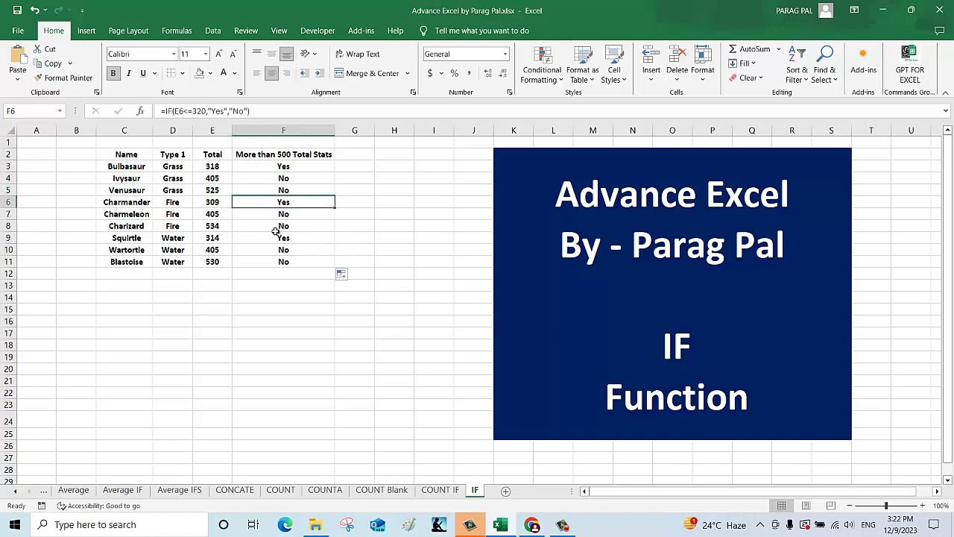
{"action": "left_click", "coordinate": [216, 241]}
{"action": "left_click", "coordinate": [275, 237]}
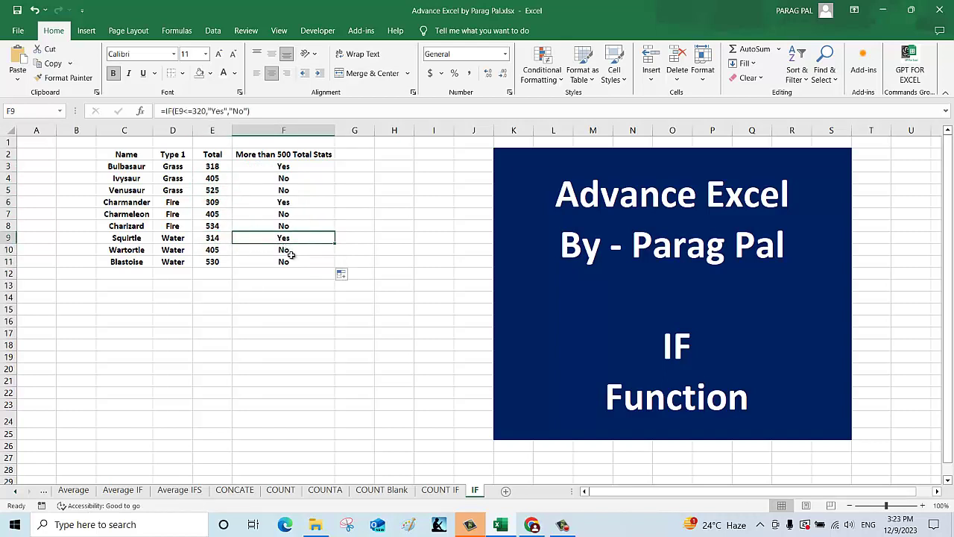
{"action": "left_click", "coordinate": [303, 330]}
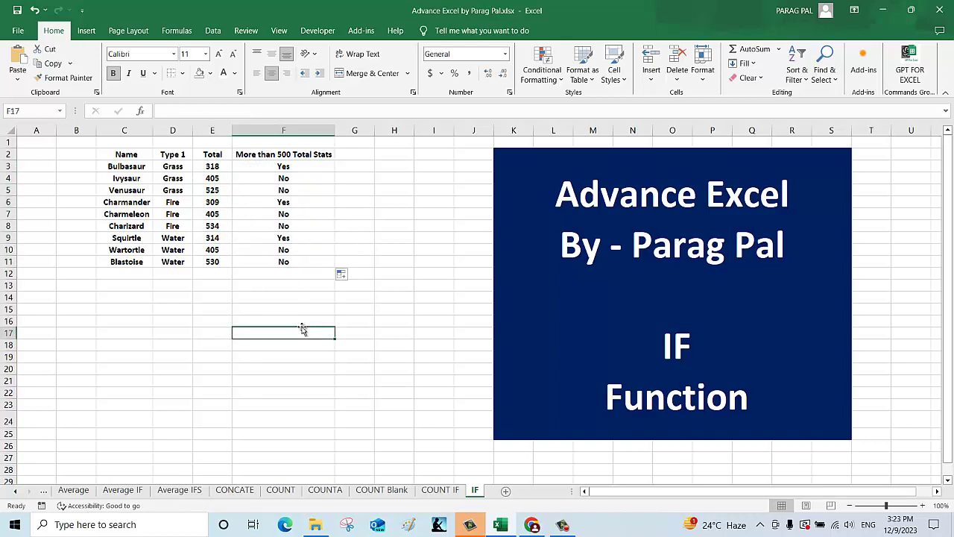